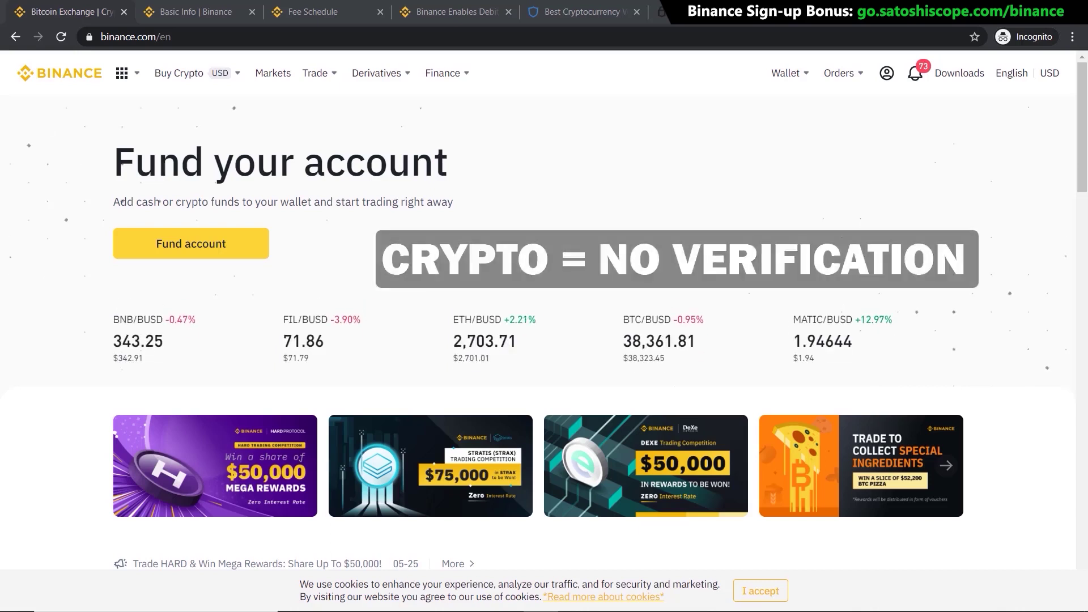
- Choose ID Card as the document type for intermediate verification with Thailand as issuing country, and continue past the portrait photo
key("ctrl+Tab")
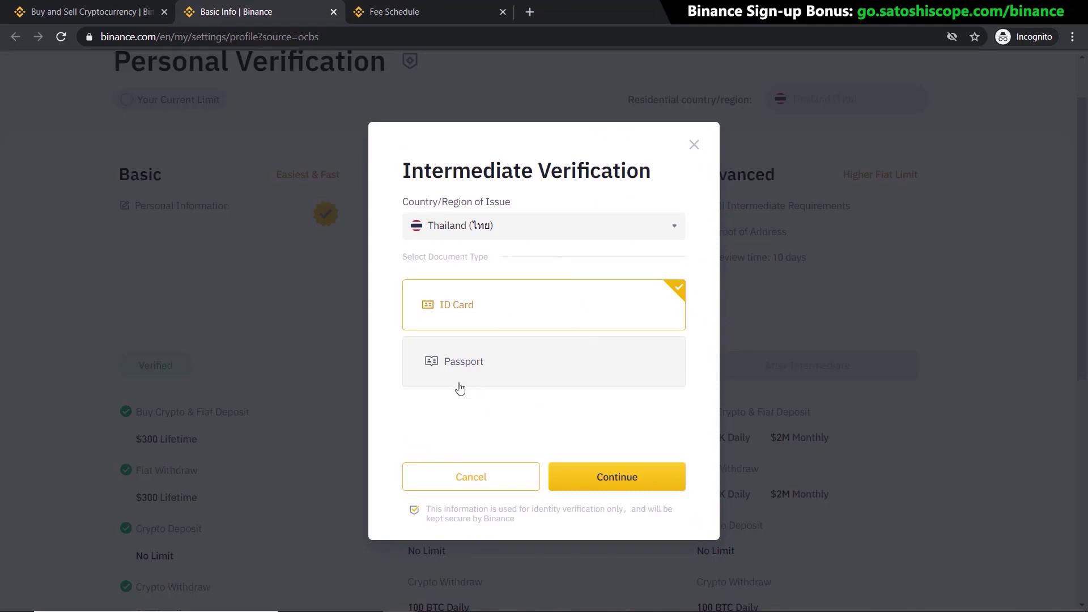
left_click(459, 385)
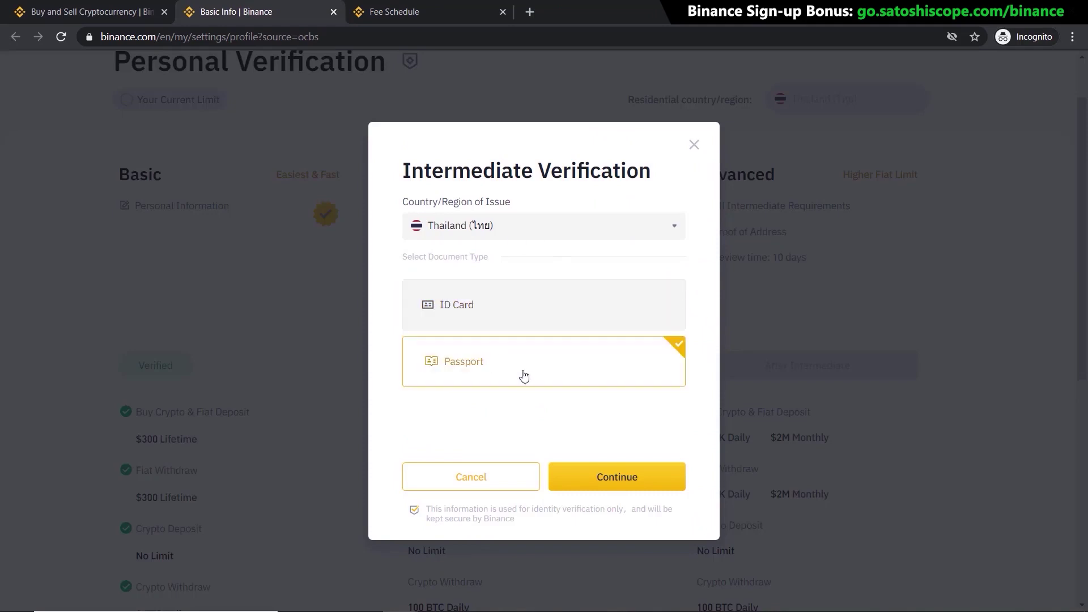
left_click(492, 317)
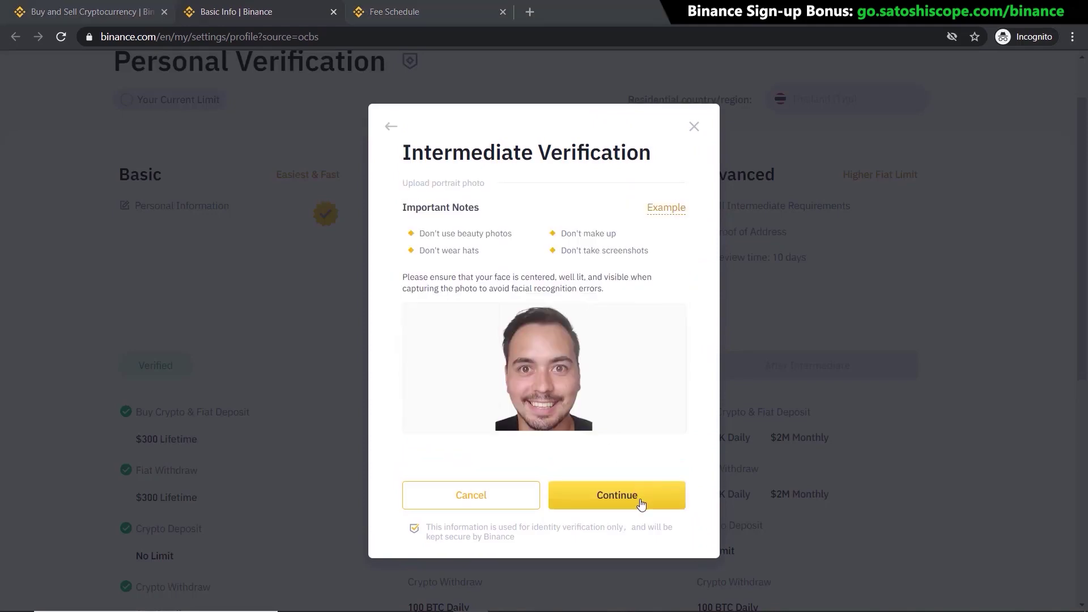
left_click(640, 503)
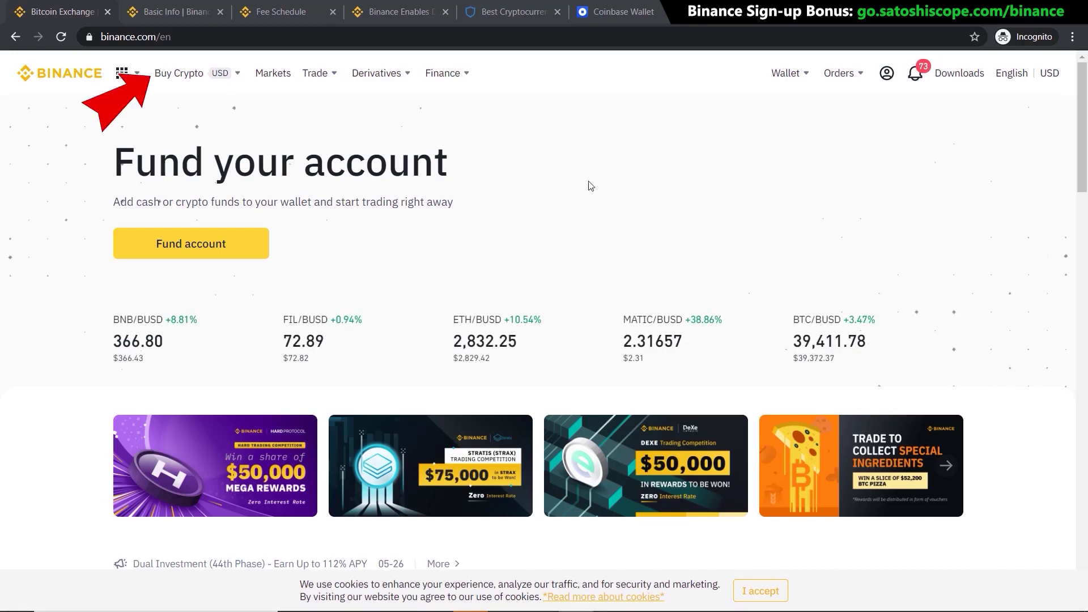
- Start a credit/debit card purchase paid in USD and select ADA (Cardano) as the crypto to receive
mouse_move(180, 84)
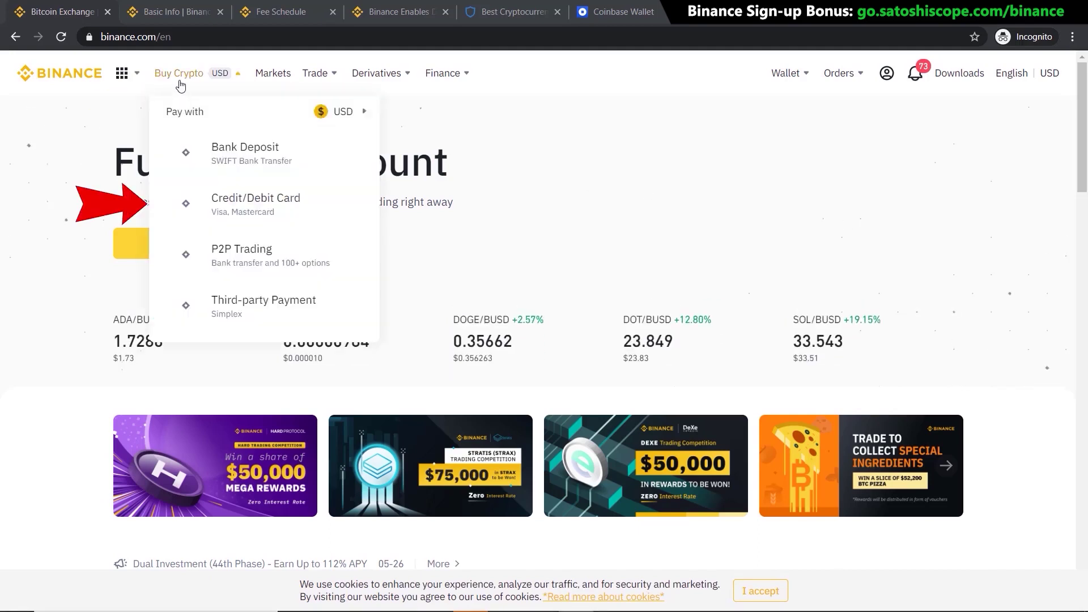
left_click(264, 211)
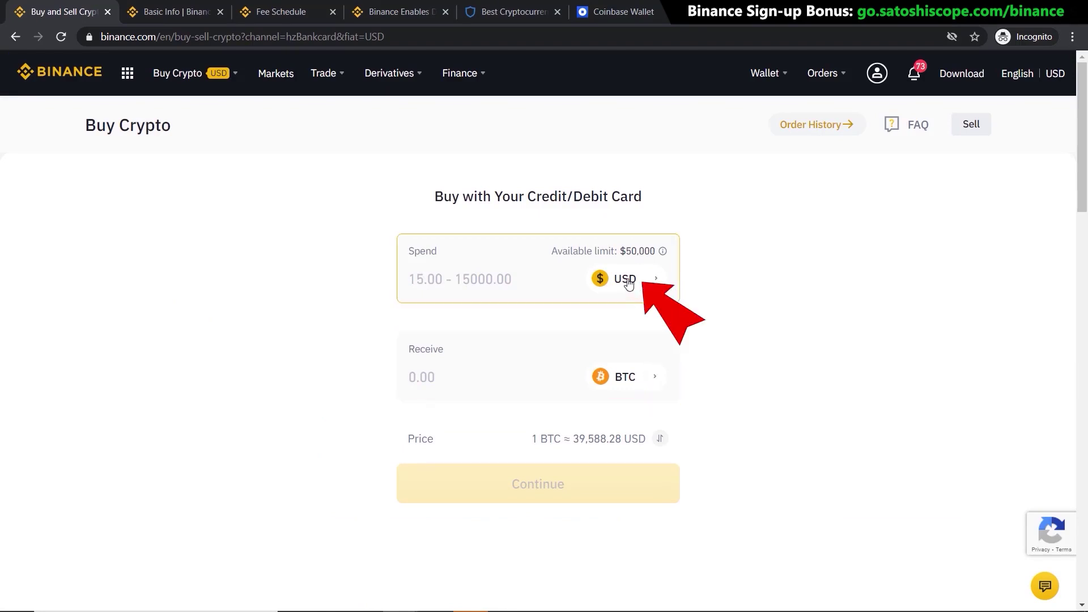
left_click(636, 380)
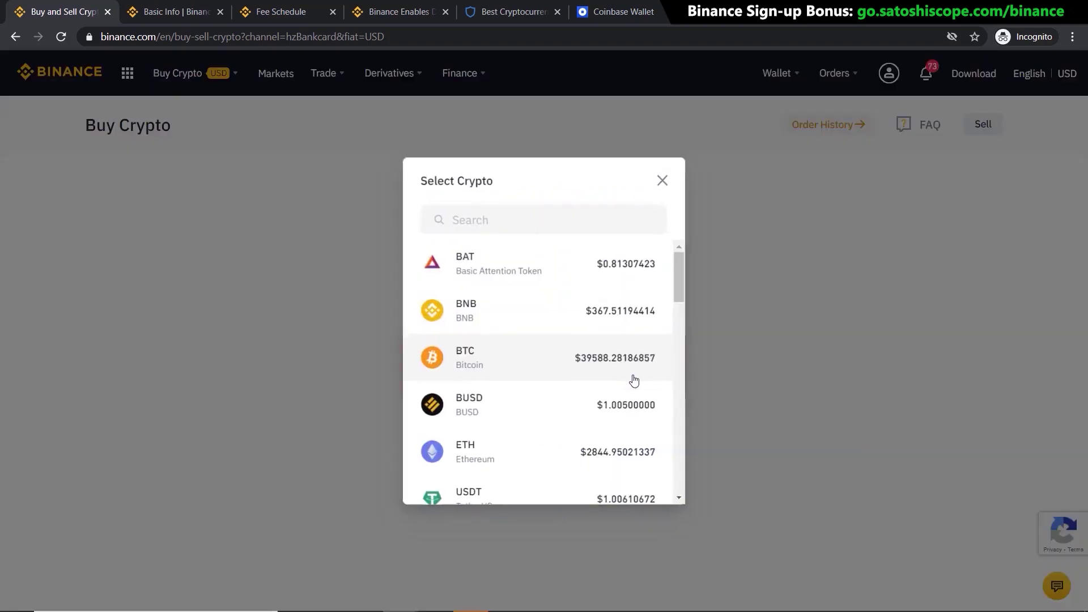
type("ADA")
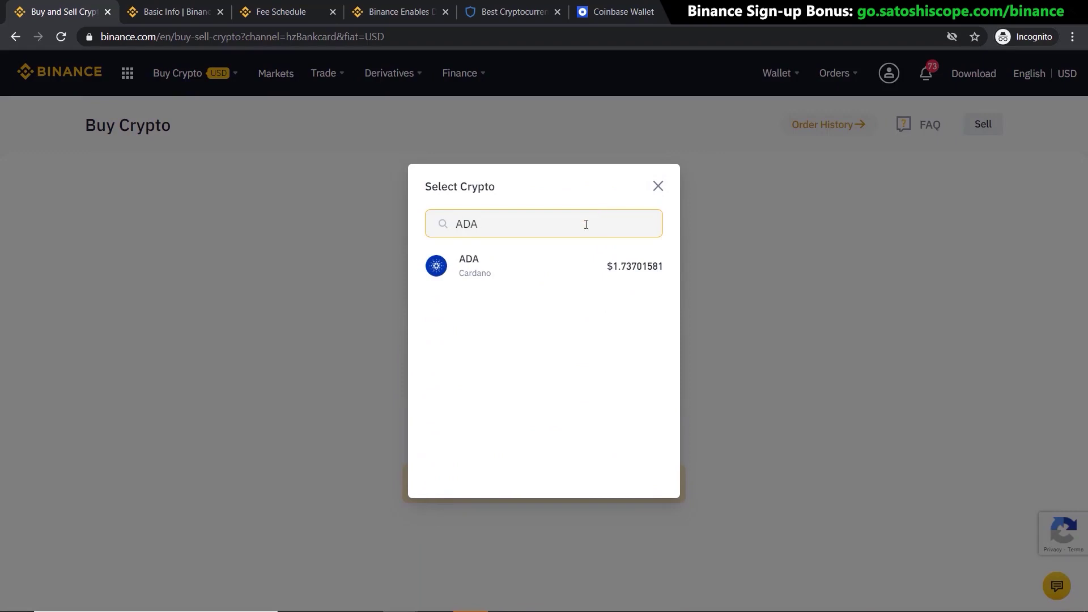
left_click(520, 274)
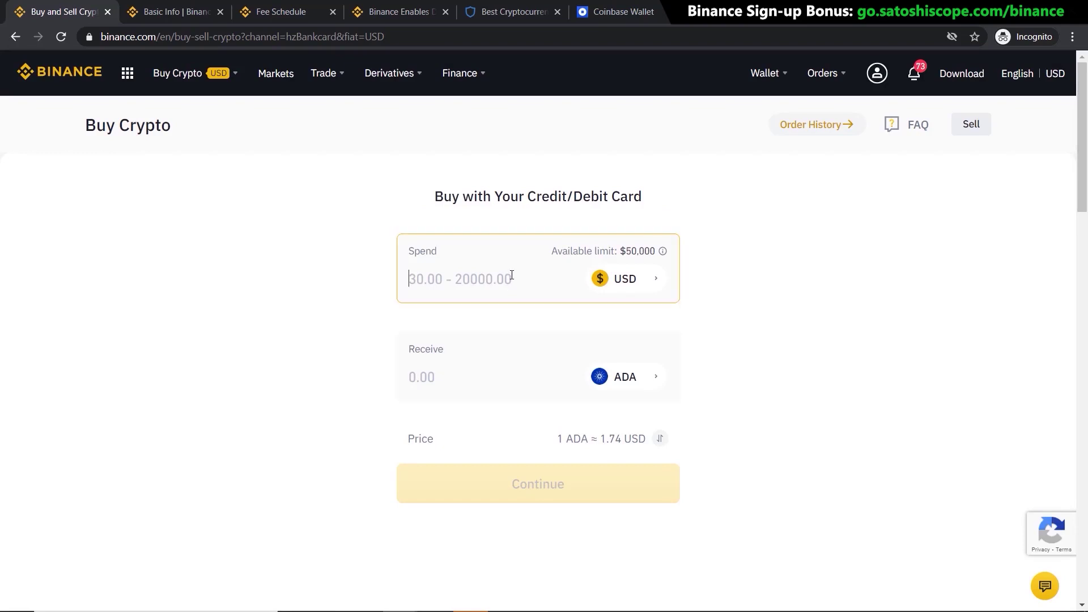
- Try a spend amount of 100 USD, and set the receive amount to 100 ADA instead
type("100")
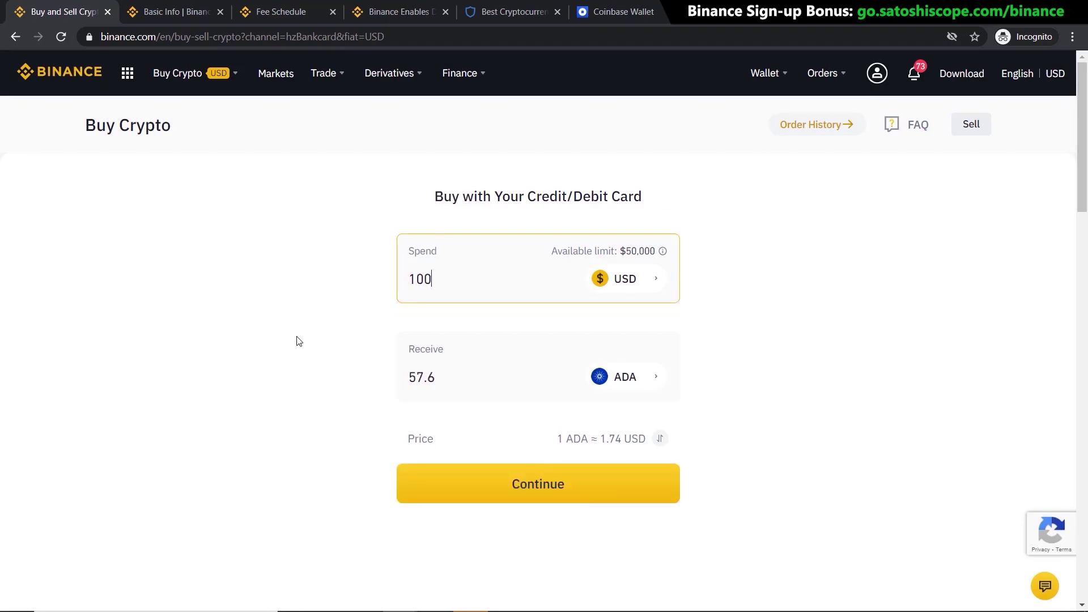
left_click_drag(448, 380, 391, 377)
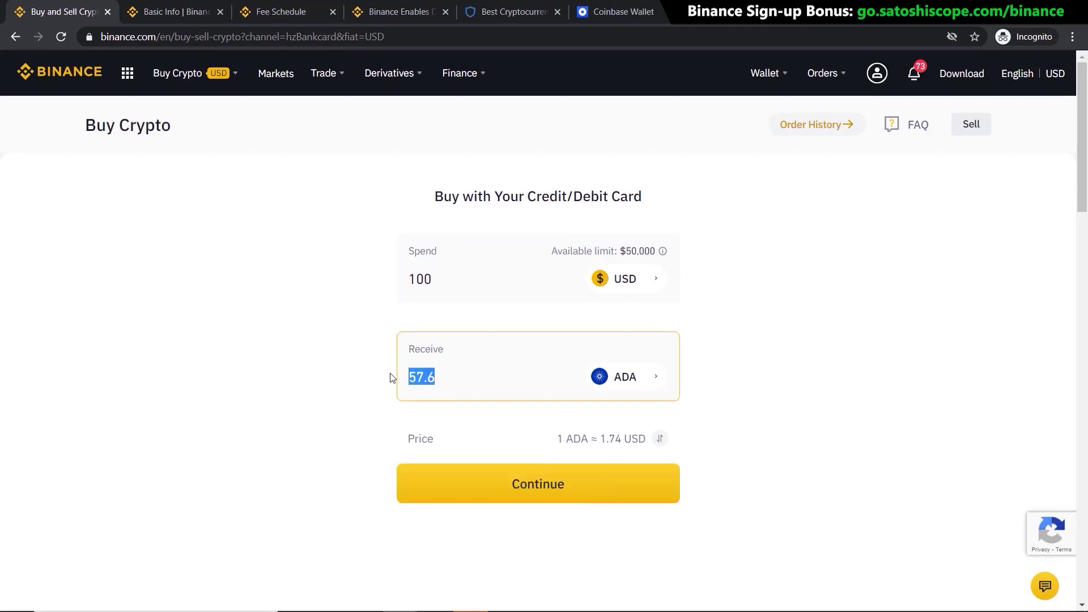
type("100")
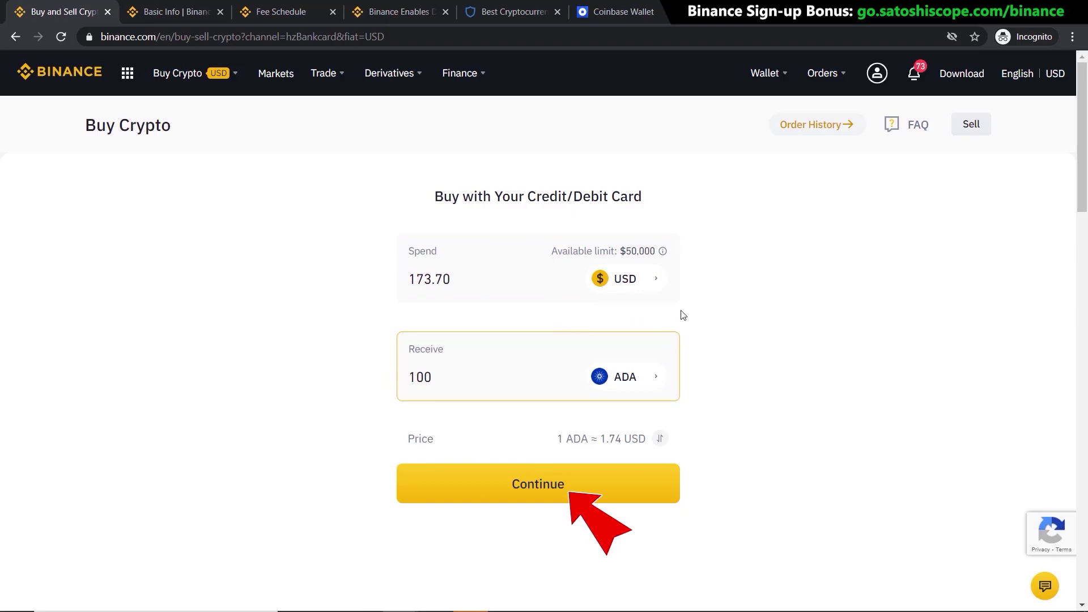
- Continue to payment, add a Visa card as the payment method and proceed to the order confirmation
left_click(578, 473)
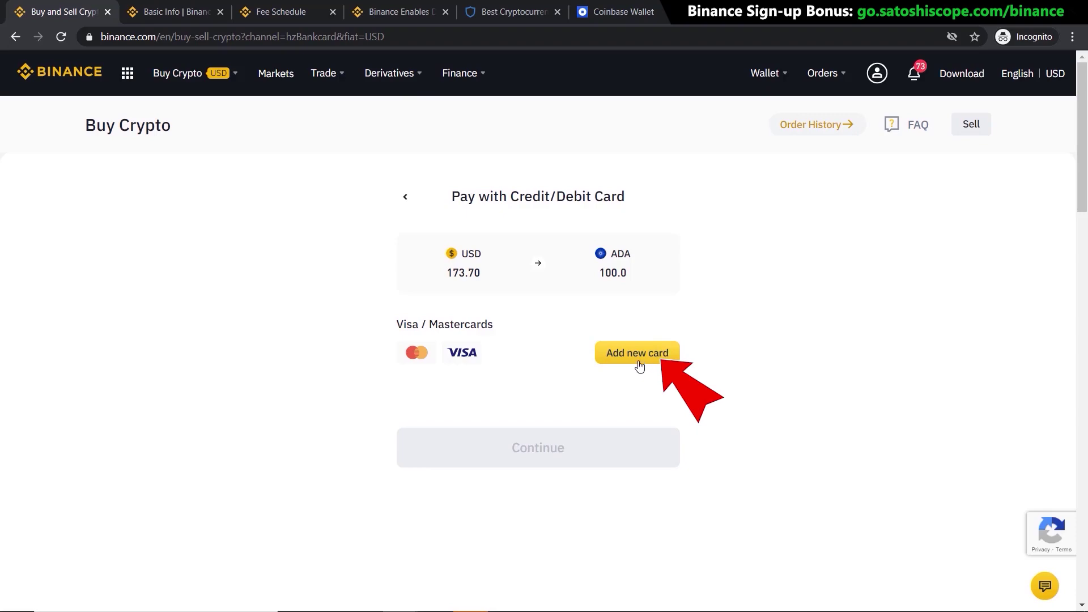
left_click(643, 363)
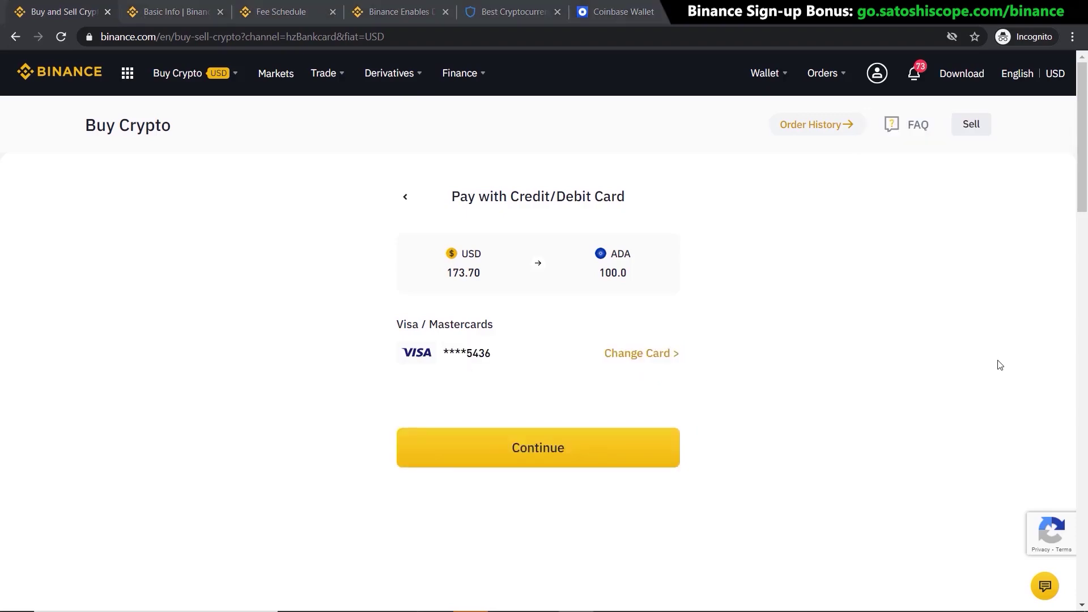
left_click(553, 449)
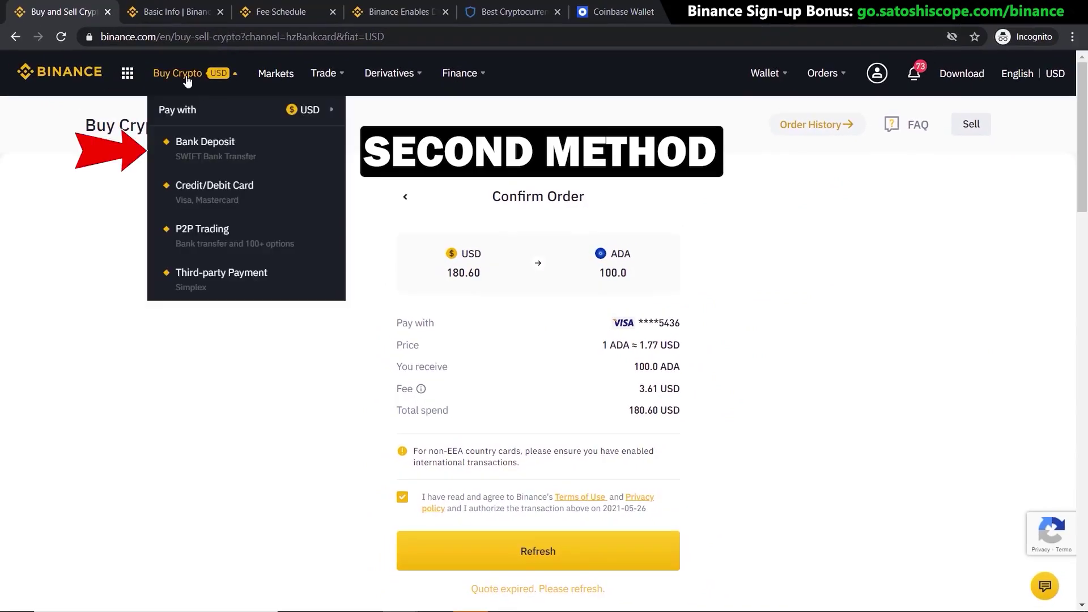
- Start a bank deposit in USD through Silvergate Bank (SWIFT) and continue to the payment details
left_click(205, 142)
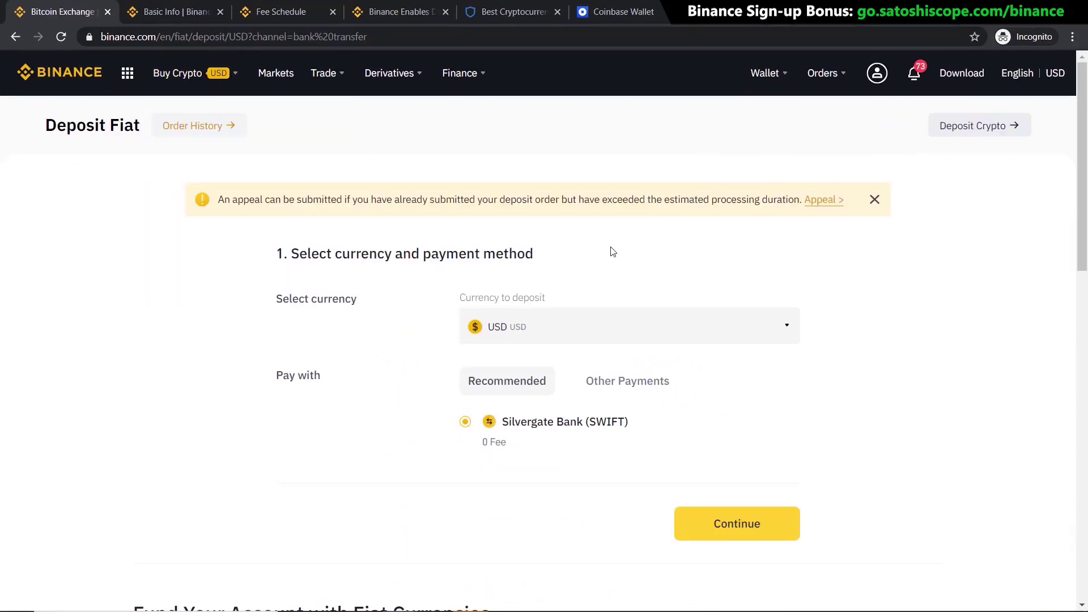
left_click(530, 329)
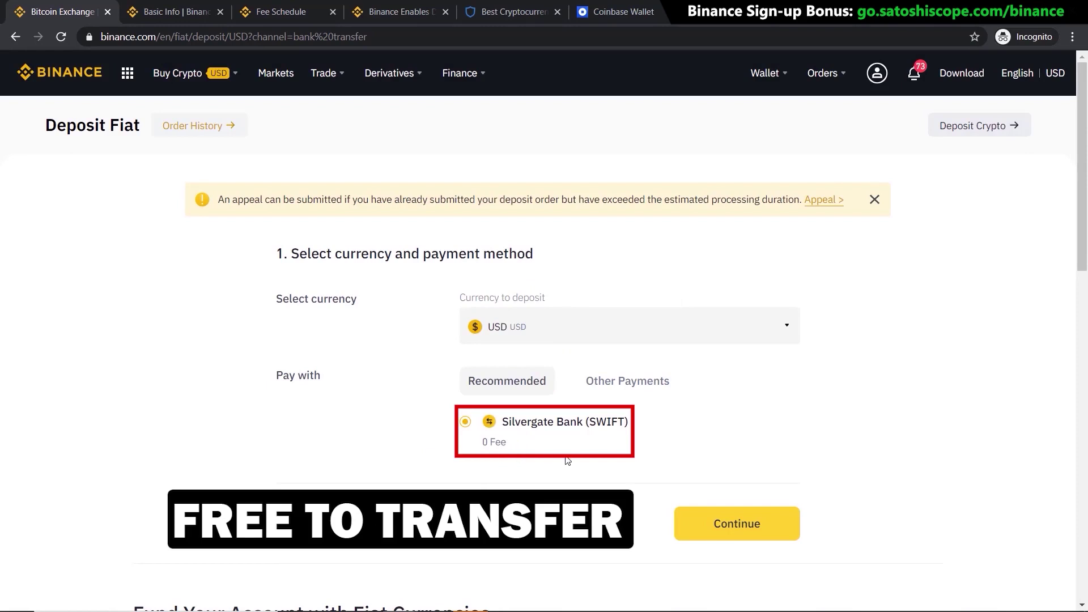
left_click(736, 524)
- Set the deposit amount to 1000 USD and confirm the important notes about the account name and reference code
left_click(395, 391)
type("1000")
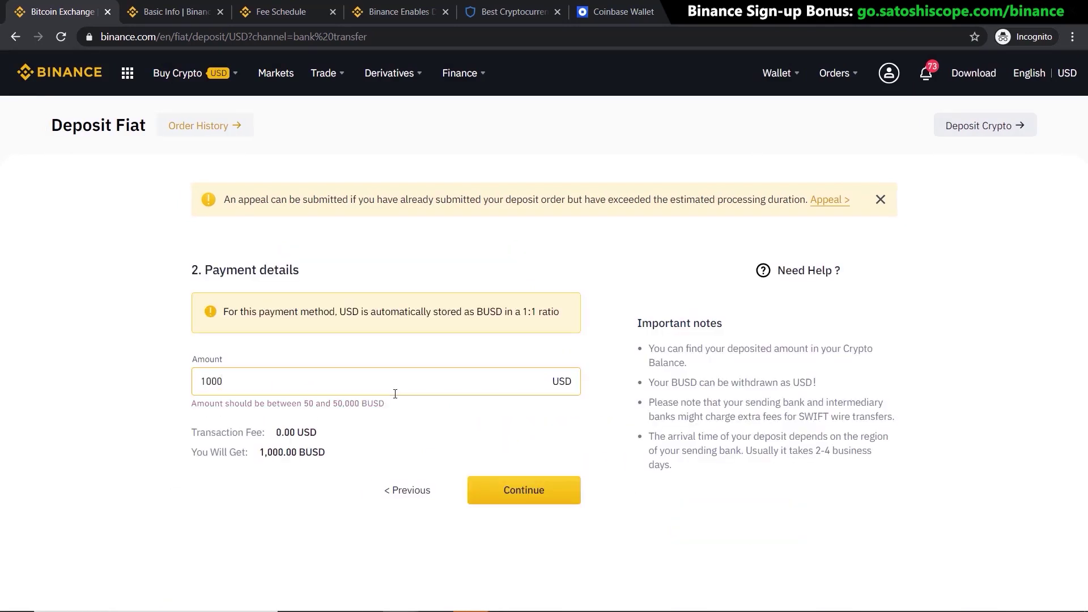
left_click(544, 490)
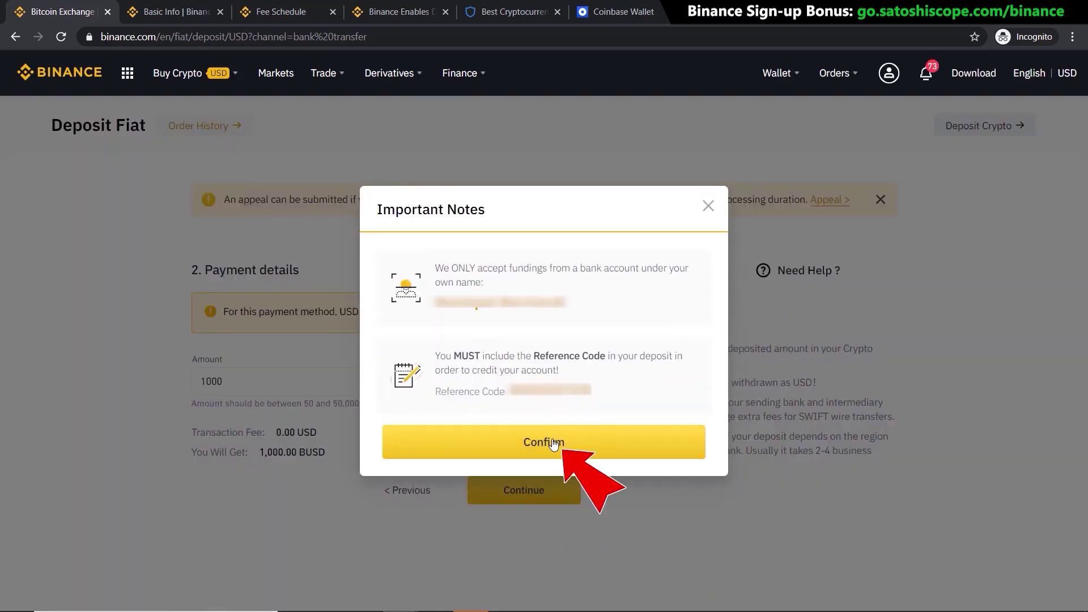
left_click(553, 443)
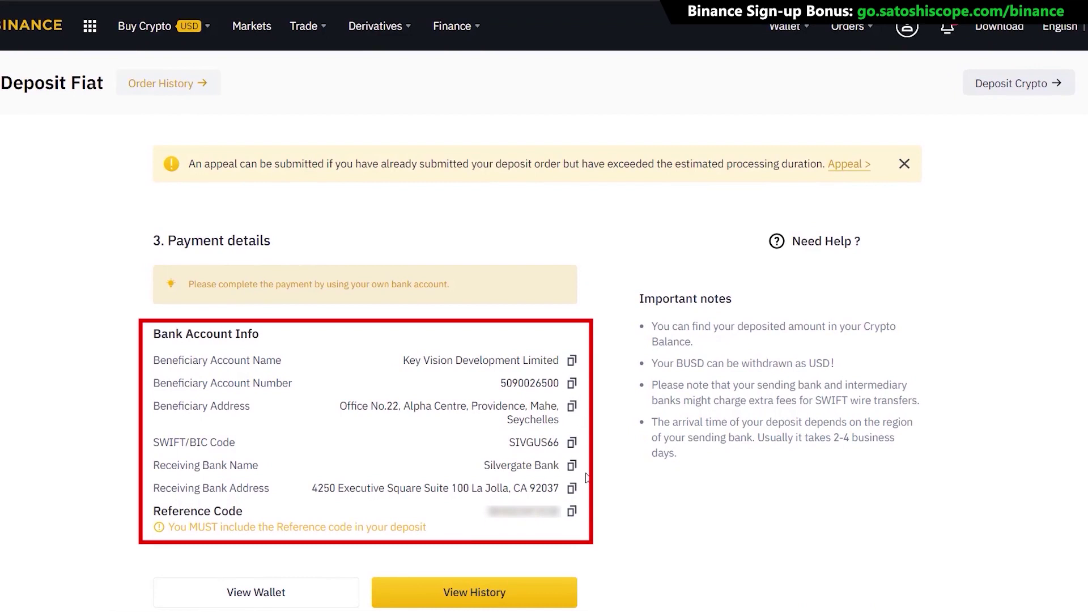
- Copy the beneficiary details from the bank account info for the transfer
left_click(572, 361)
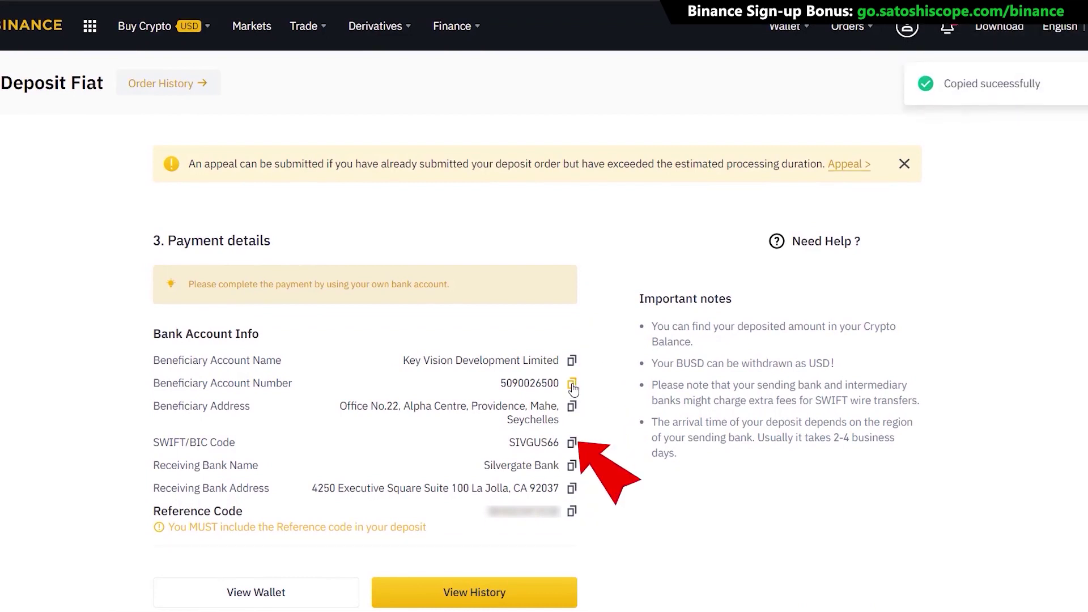
left_click(572, 408)
left_click(572, 408)
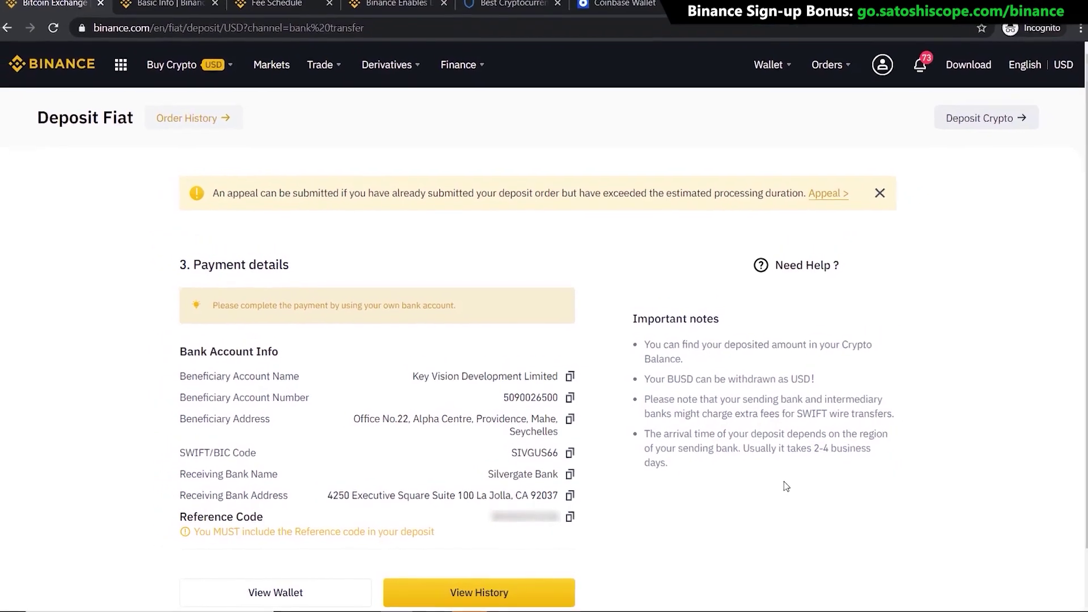
- Open the Convert trading page and set BUSD as the currency to convert from
mouse_move(325, 76)
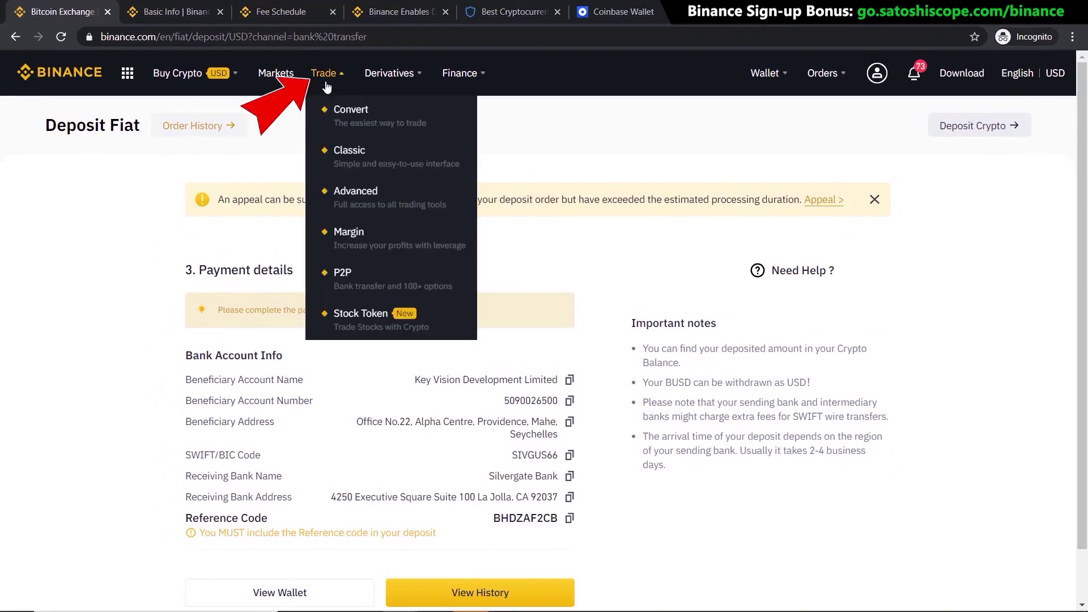
left_click(347, 123)
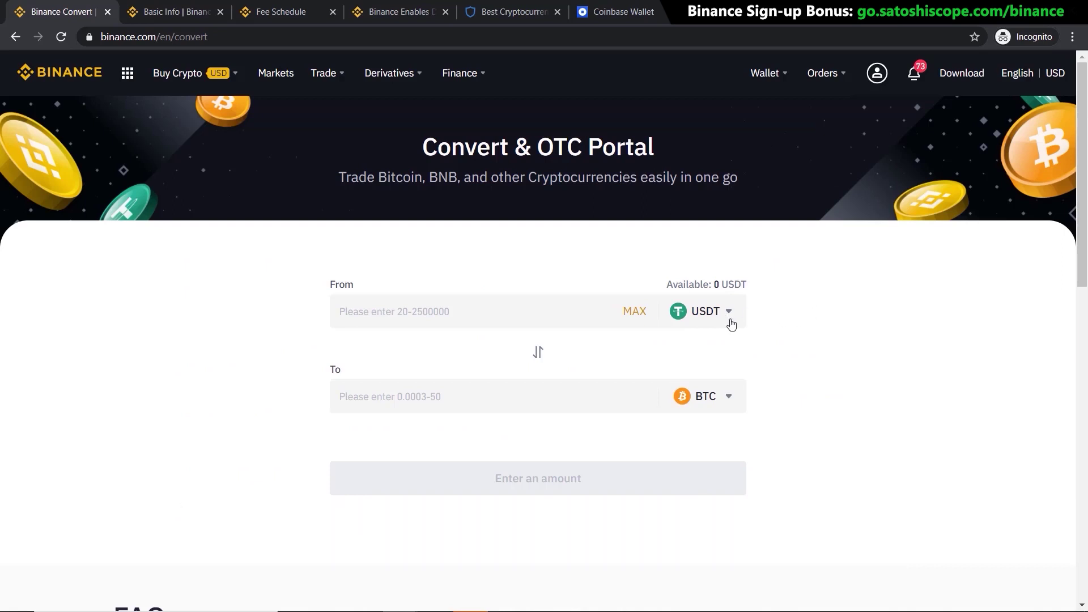
left_click(712, 321)
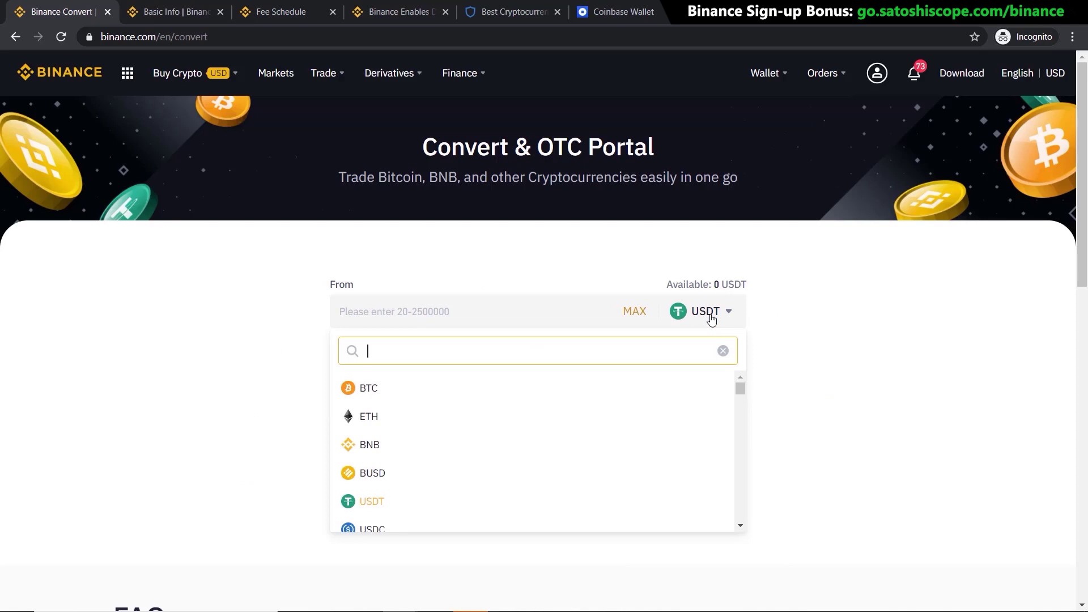
type("busd")
left_click(712, 387)
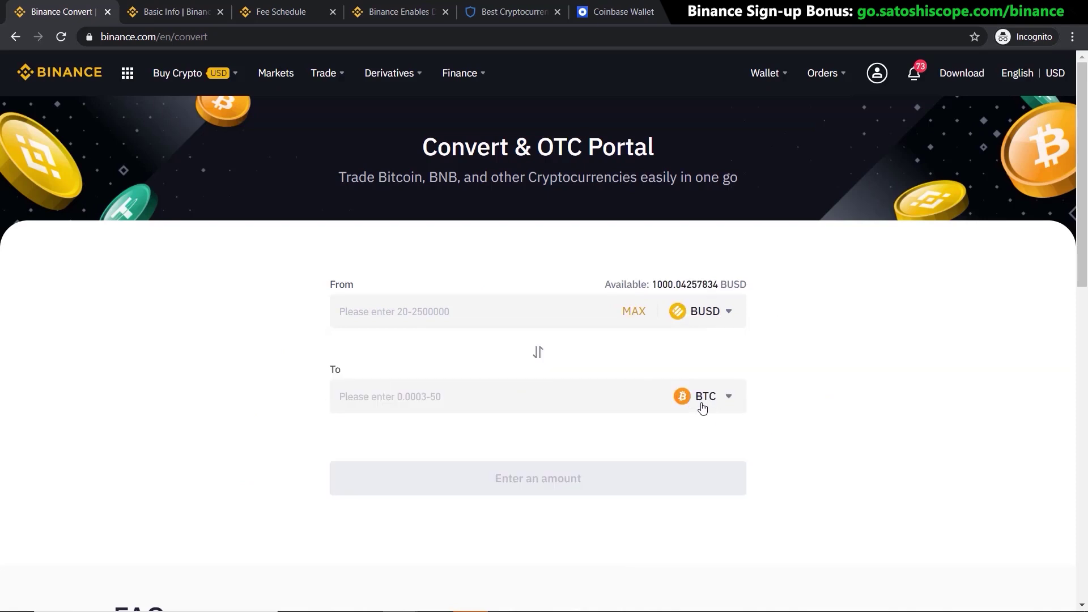
- Set ADA as the currency to convert to, enter 100 as its amount and request a quote
left_click(709, 396)
type("ada")
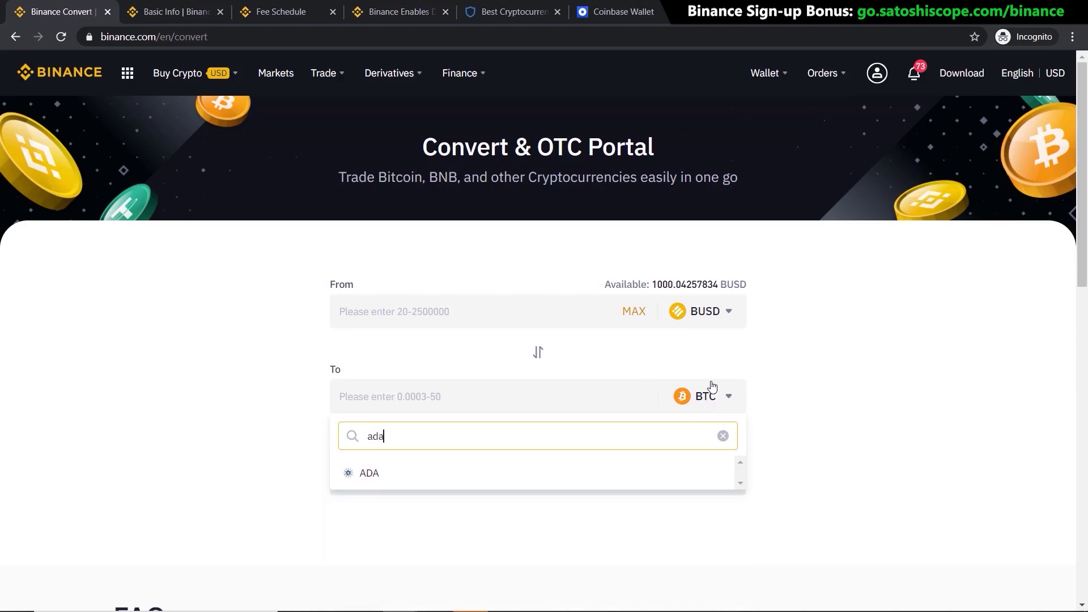
left_click(369, 475)
left_click(393, 400)
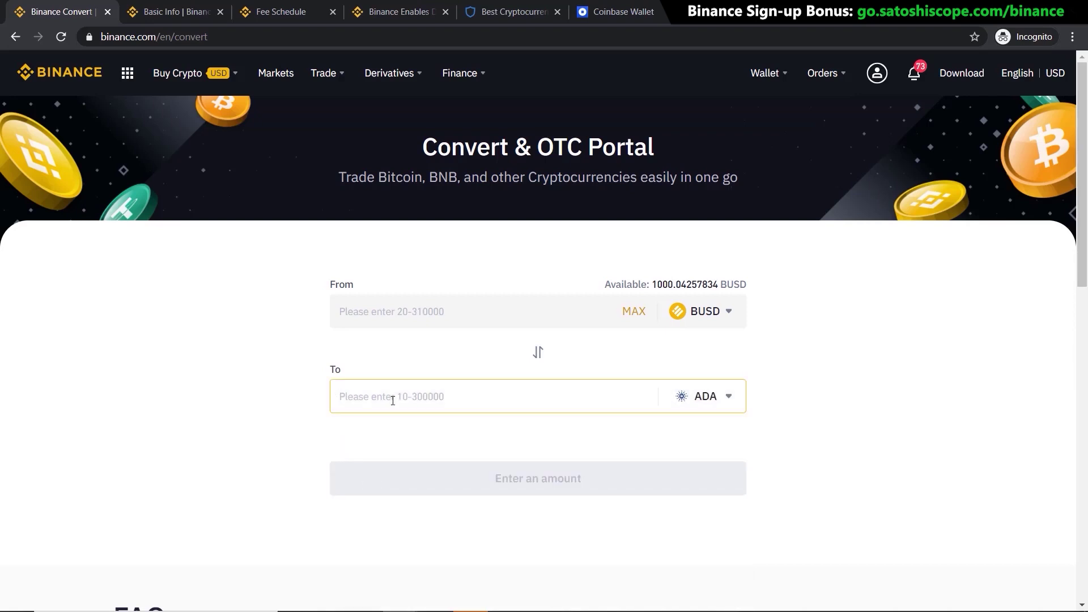
type("100")
left_click(548, 477)
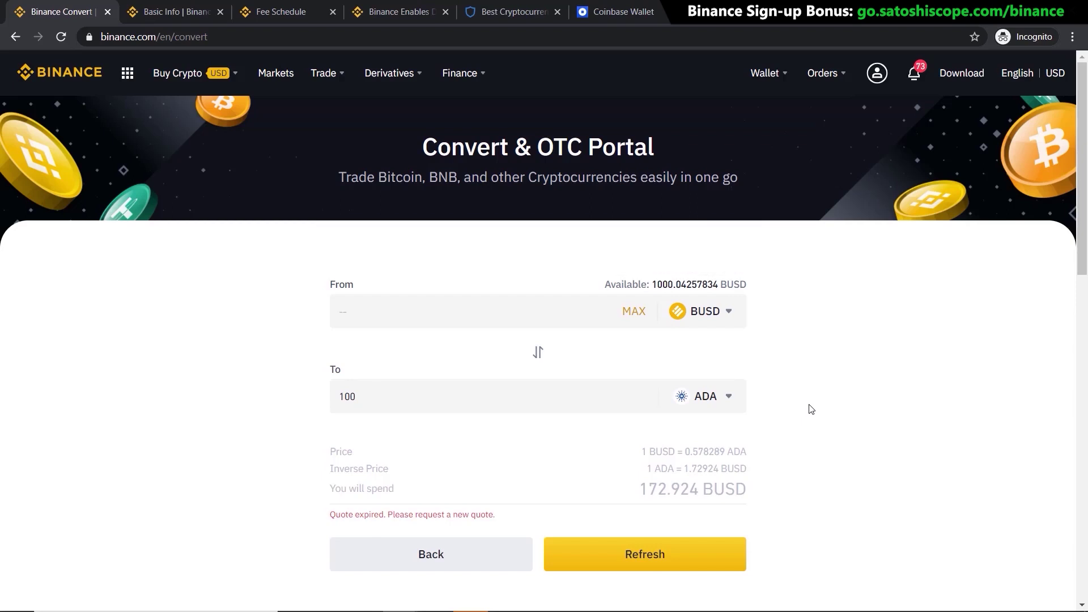
- Open the Advanced trading interface
mouse_move(323, 75)
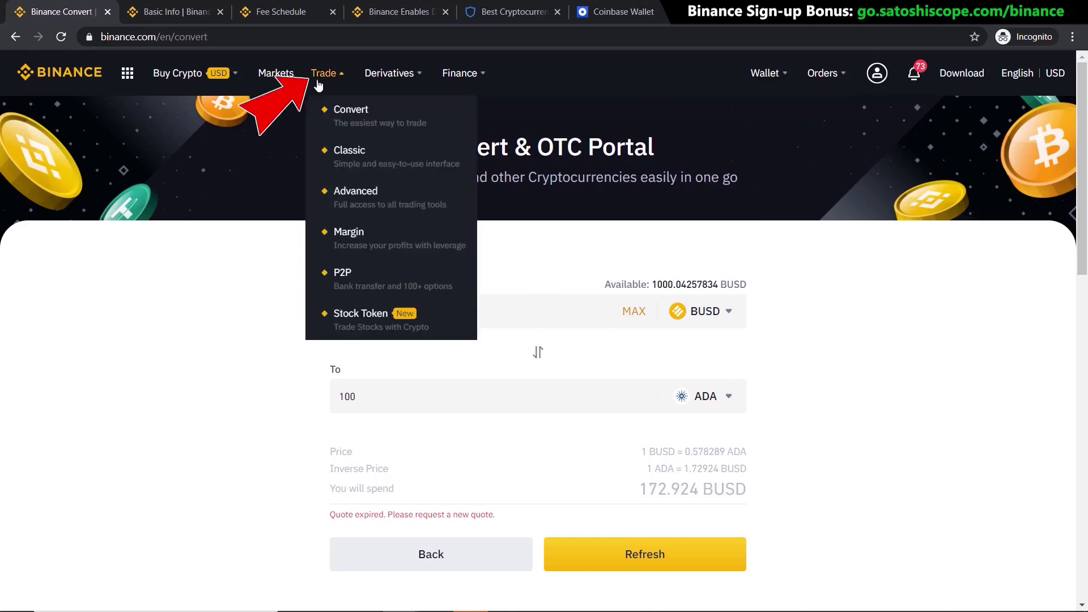
left_click(359, 194)
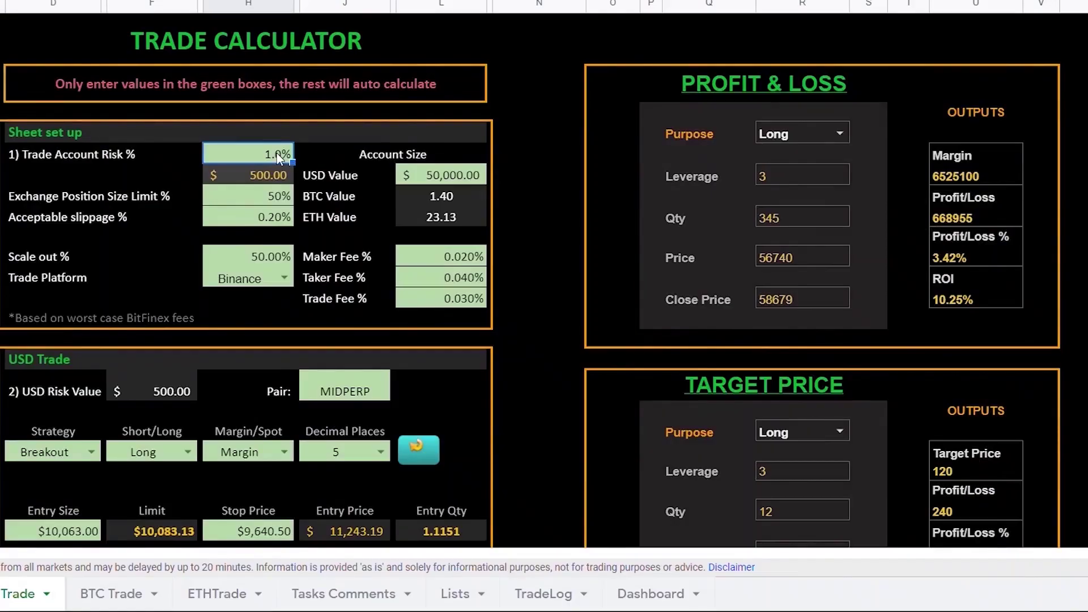
- In the trade calculator spreadsheet, set the trade account risk to 3% and the USD trade's entry size to $10,500
type("3")
key("Return")
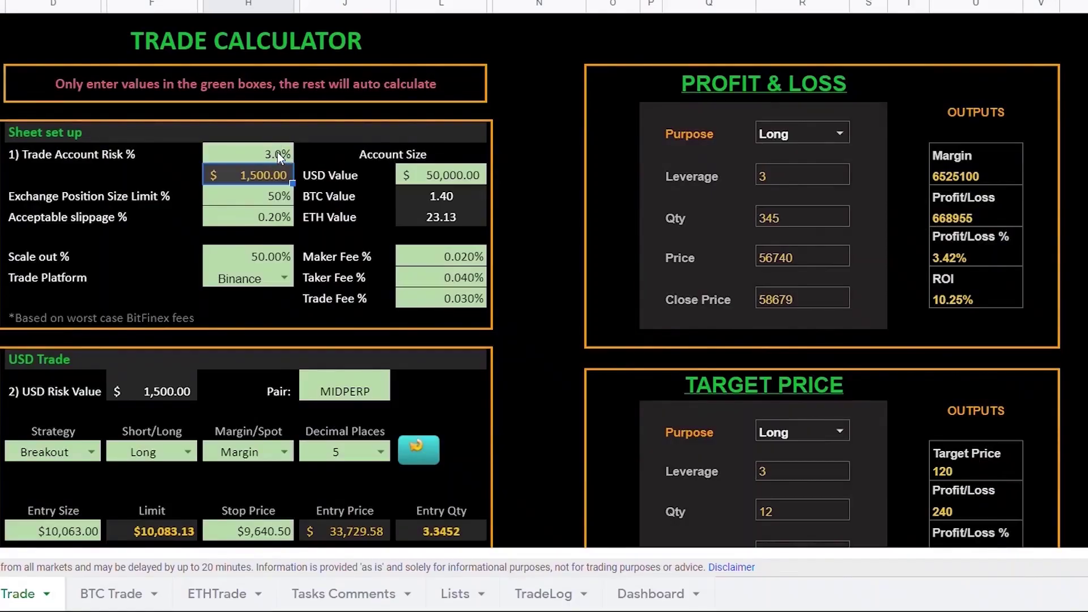
left_click(67, 530)
type("10")
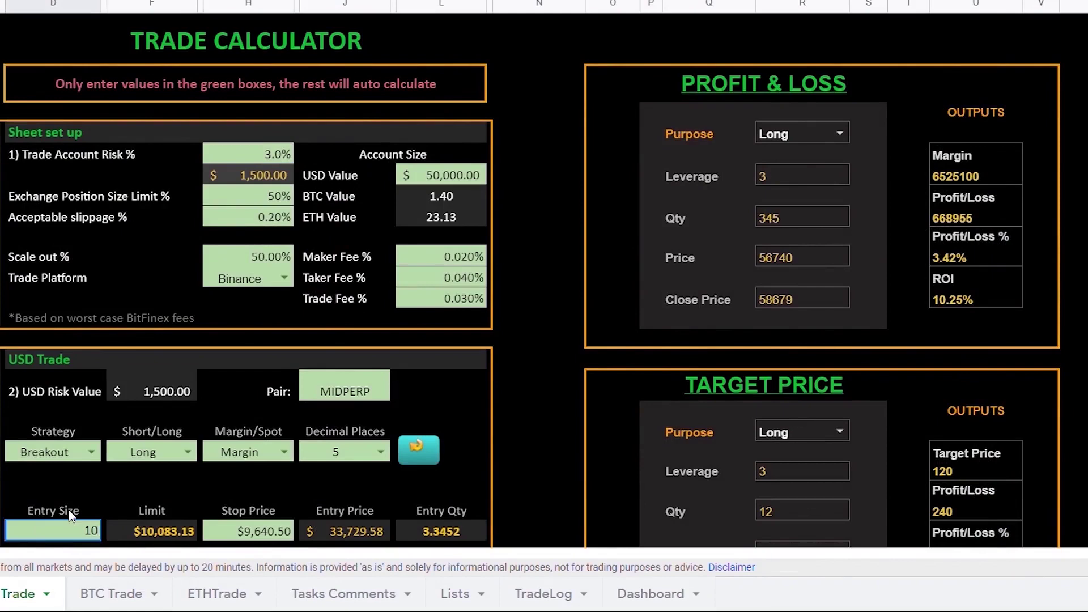
type(",5")
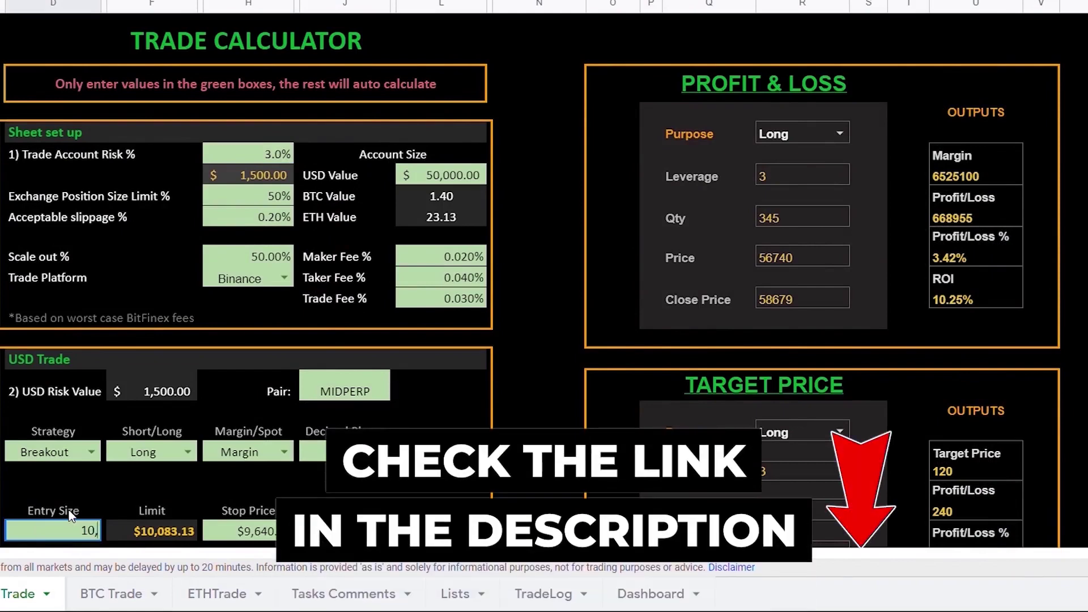
type("00")
key("Return")
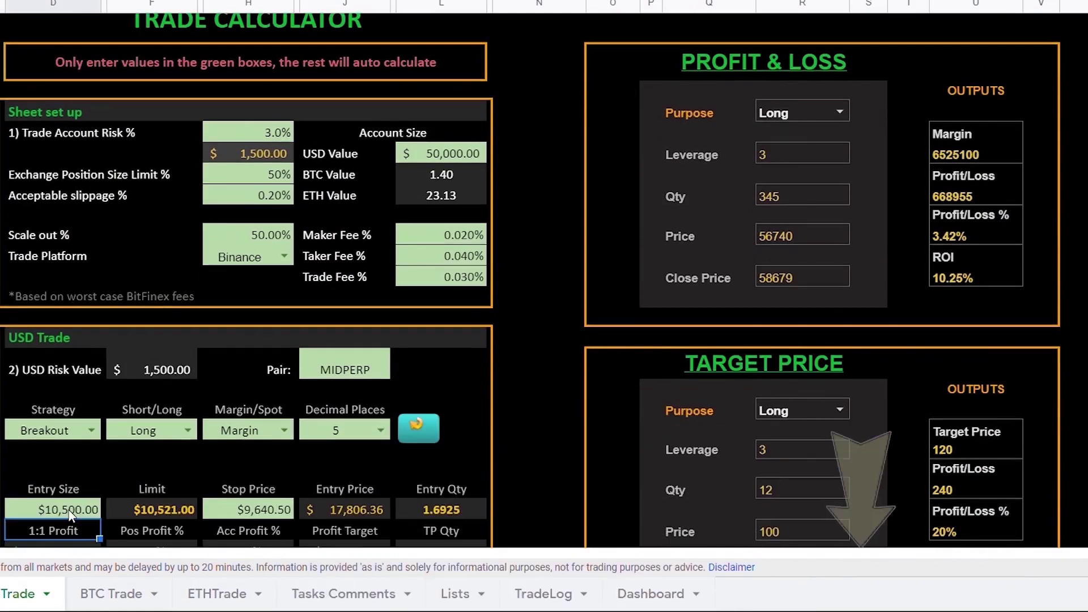